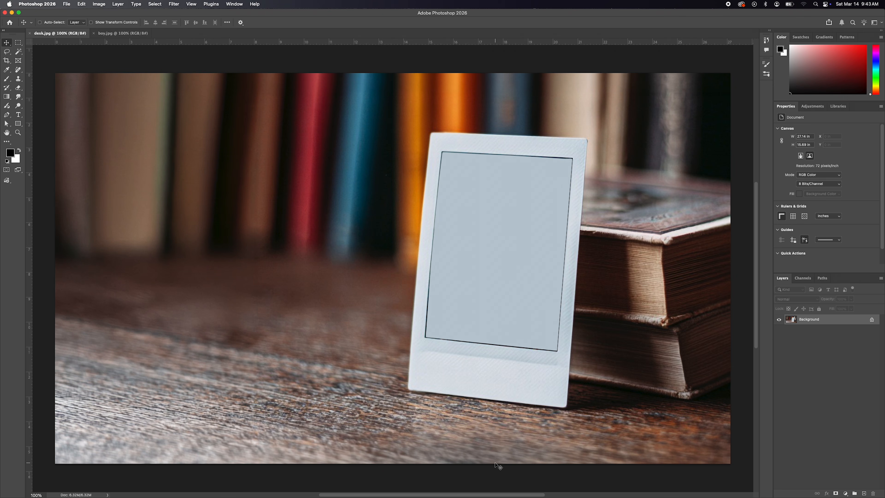
Step: Copy the diving boy photo from boy.jpg into the desk.jpg document as a new layer
{"action": "left_click", "coordinate": [116, 33]}
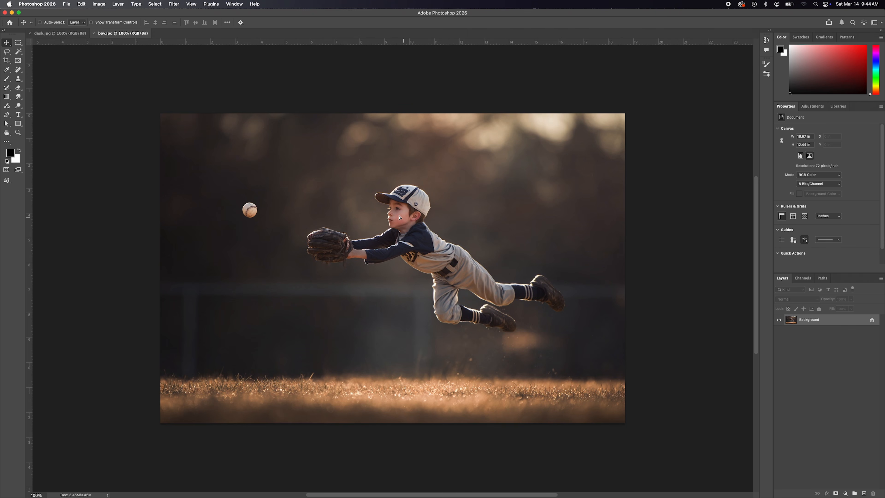
{"action": "left_click_drag", "start_coordinate": [403, 217], "coordinate": [61, 36]}
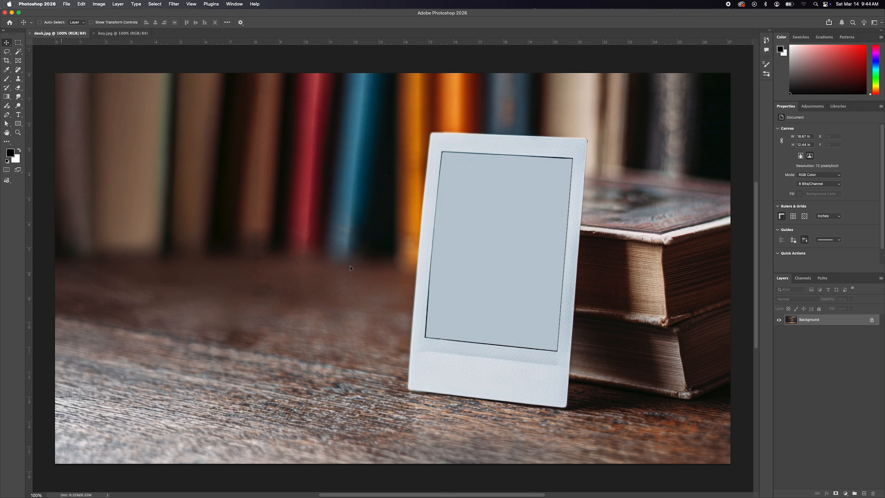
{"action": "left_click_drag", "start_coordinate": [351, 268], "coordinate": [351, 268]}
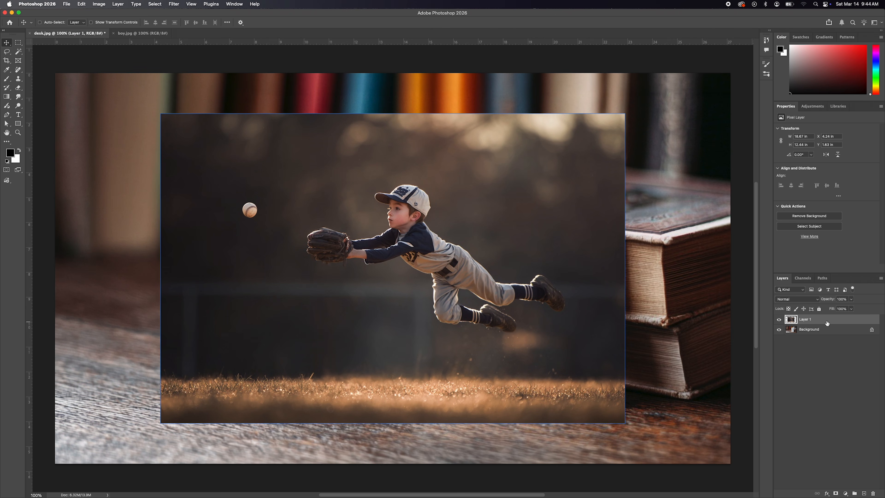
Step: Rename the baseball photo layer as boy and convert it to a smart object
{"action": "double_click", "coordinate": [806, 319]}
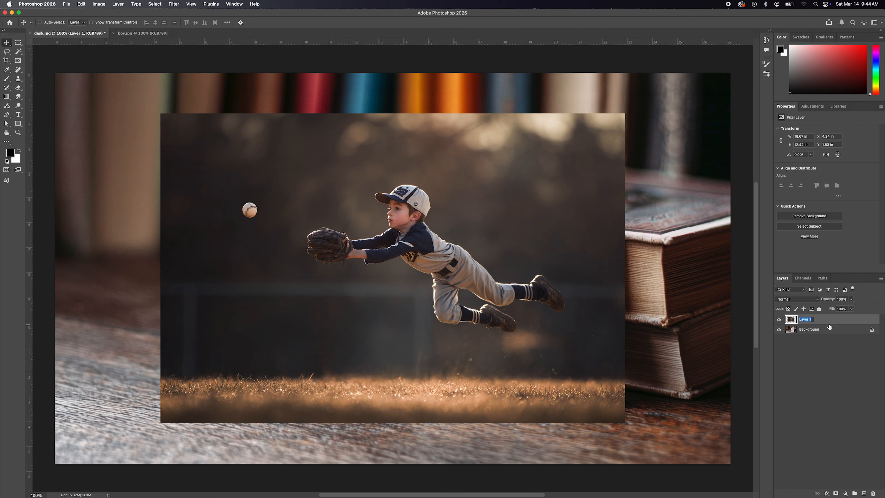
{"action": "type", "text": "boy"}
{"action": "key", "text": "Return"}
{"action": "left_click", "coordinate": [881, 278]}
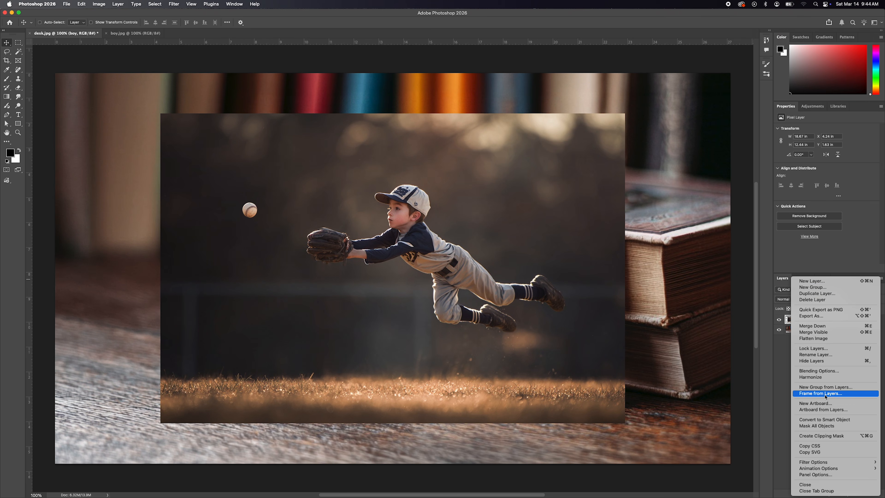
{"action": "left_click", "coordinate": [833, 420]}
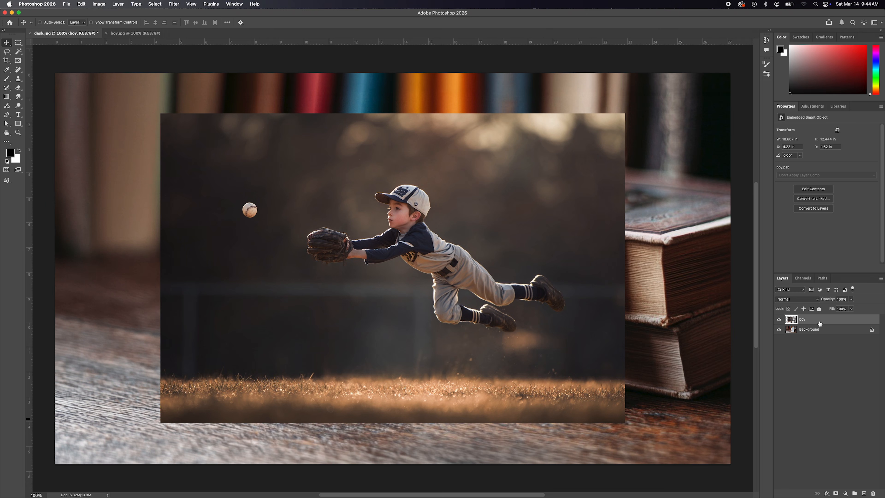
Step: Lower the boy layer's opacity to 48% and move the photo over the blank instant-photo frame
{"action": "left_click_drag", "start_coordinate": [828, 301], "coordinate": [816, 303]}
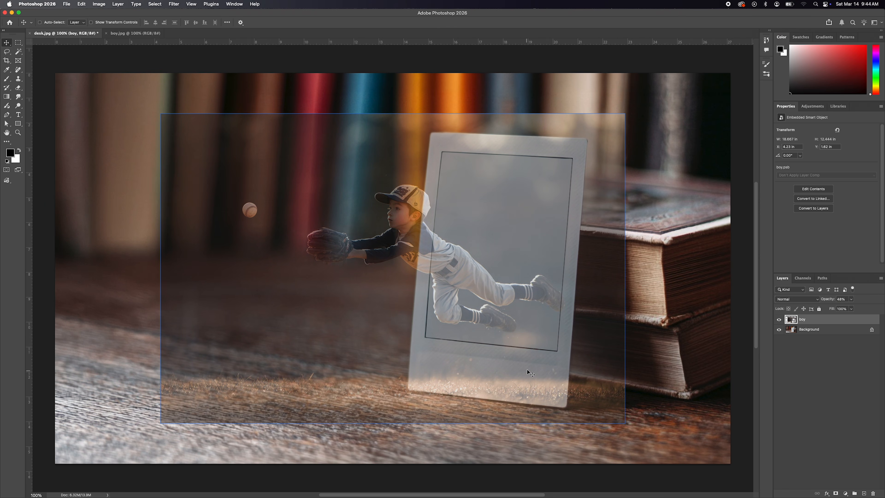
{"action": "left_click_drag", "start_coordinate": [467, 278], "coordinate": [522, 276]}
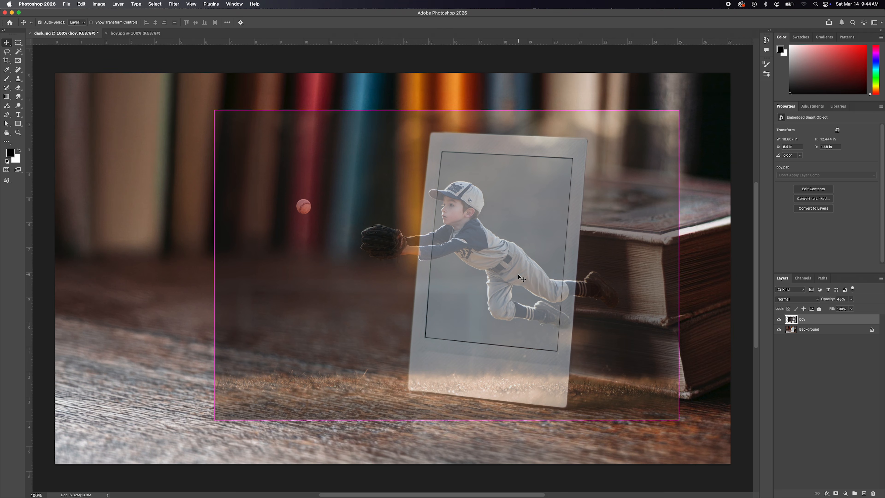
Step: Scale down the boy photo, rotate it about 5.5° to match the tilted frame, position the boy leaping past its left edge, and restore 100% opacity
{"action": "key", "text": "super+t"}
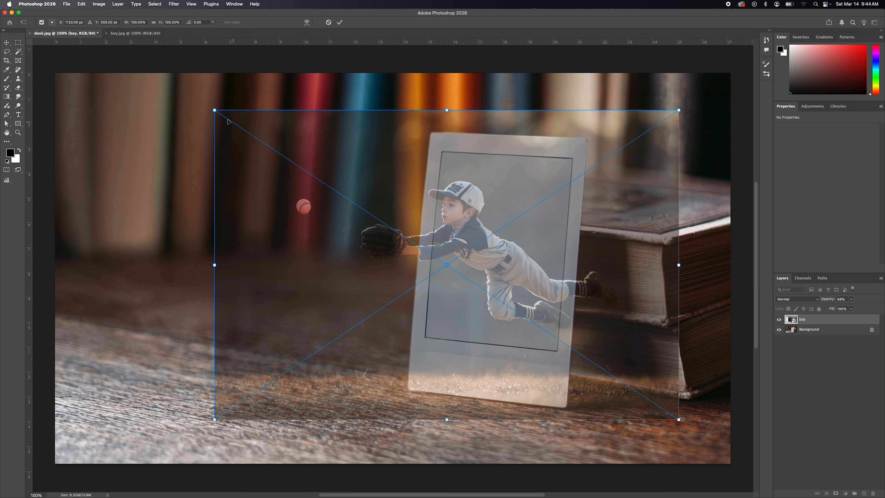
{"action": "left_click_drag", "start_coordinate": [213, 109], "coordinate": [314, 176]}
{"action": "left_click_drag", "start_coordinate": [495, 234], "coordinate": [470, 196]}
{"action": "left_click_drag", "start_coordinate": [676, 120], "coordinate": [691, 140]}
{"action": "left_click_drag", "start_coordinate": [570, 228], "coordinate": [553, 207]}
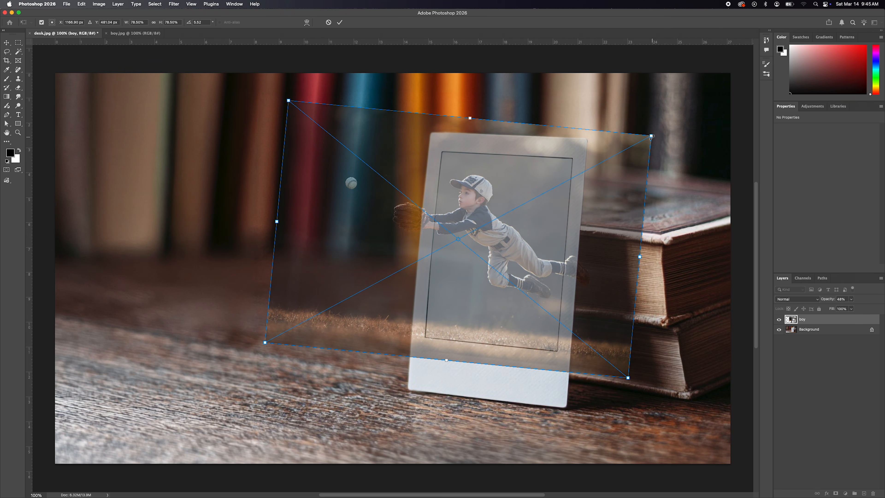
{"action": "left_click_drag", "start_coordinate": [652, 135], "coordinate": [618, 153]}
{"action": "left_click_drag", "start_coordinate": [516, 188], "coordinate": [483, 182]}
{"action": "key", "text": "Return"}
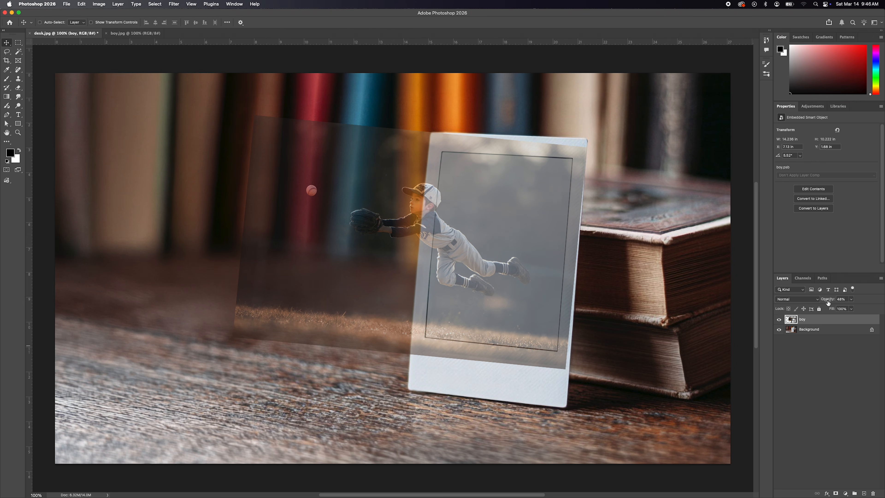
{"action": "key", "text": "0"}
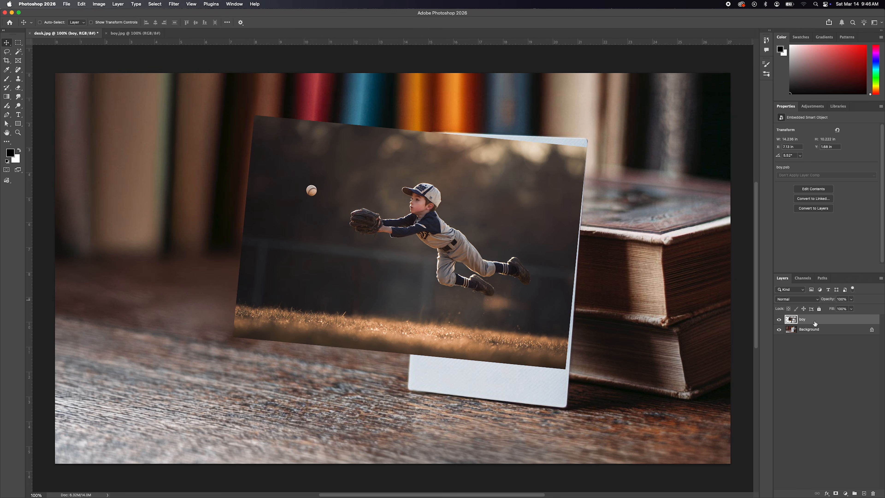
Step: Duplicate the boy layer and rename the copy as boy ext
{"action": "left_click_drag", "start_coordinate": [828, 323], "coordinate": [864, 492]}
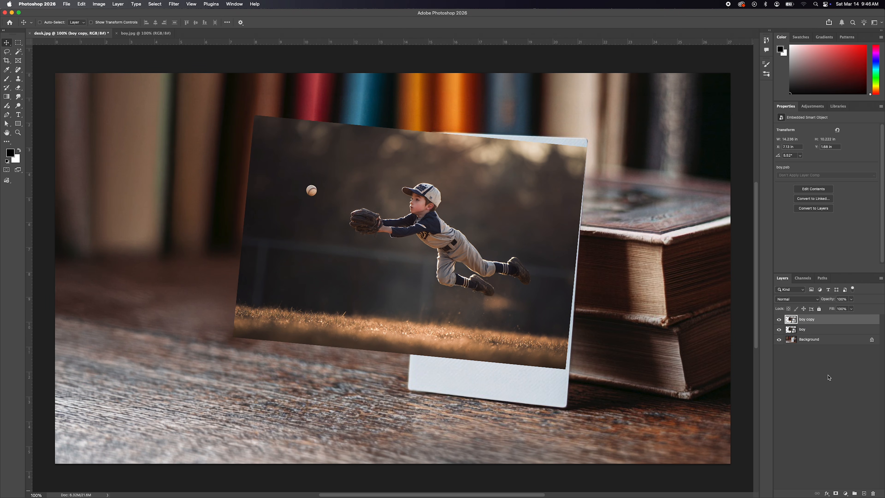
{"action": "double_click", "coordinate": [806, 319]}
{"action": "key", "text": "Right"}
{"action": "key", "text": "BackSpace"}
{"action": "key", "text": "BackSpace"}
{"action": "key", "text": "BackSpace"}
{"action": "key", "text": "BackSpace"}
{"action": "type", "text": "ext"}
{"action": "left_click", "coordinate": [835, 361]}
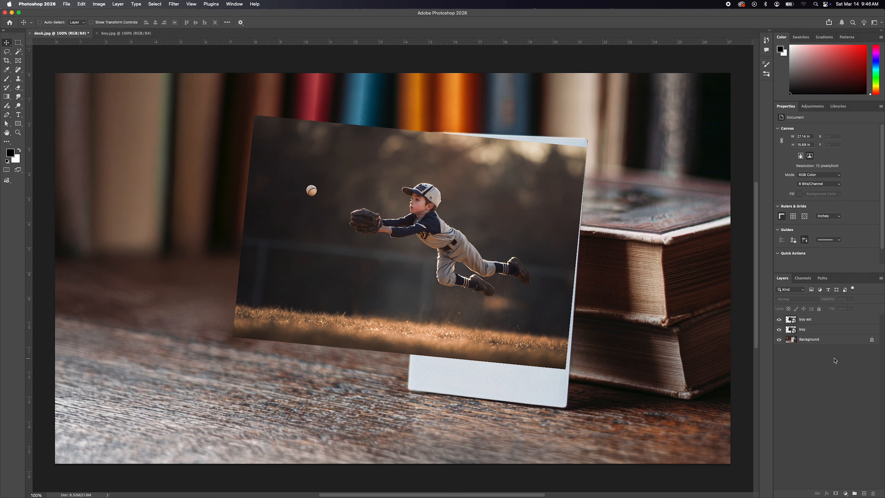
Step: Hide both boy layers and select the blank area inside the frame on the Background layer with the Magic Wand
{"action": "left_click", "coordinate": [780, 319]}
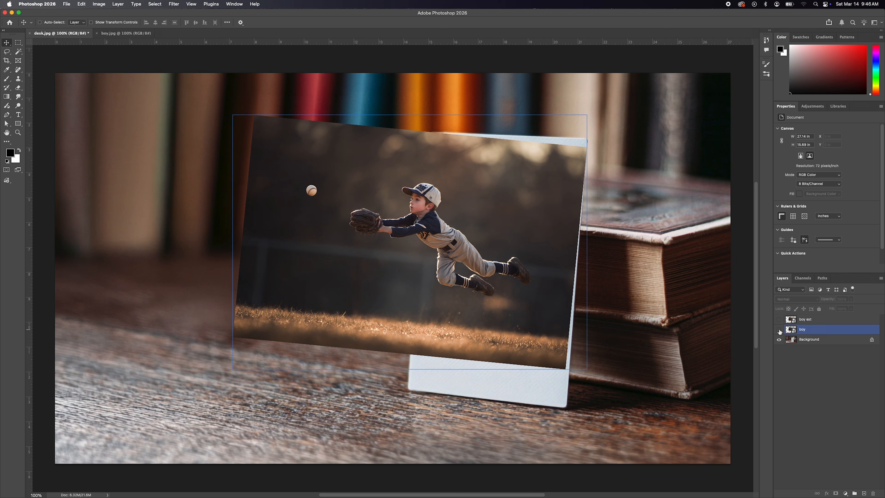
{"action": "left_click", "coordinate": [779, 330]}
{"action": "left_click", "coordinate": [820, 341]}
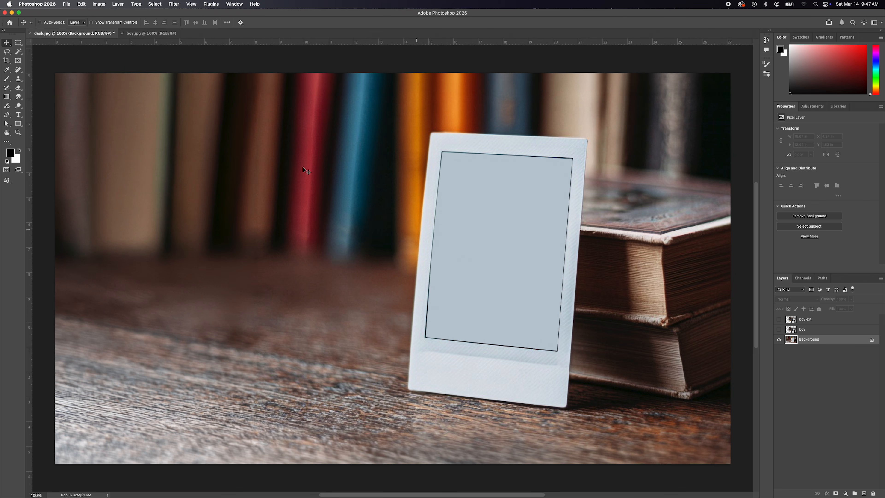
{"action": "left_click", "coordinate": [19, 52]}
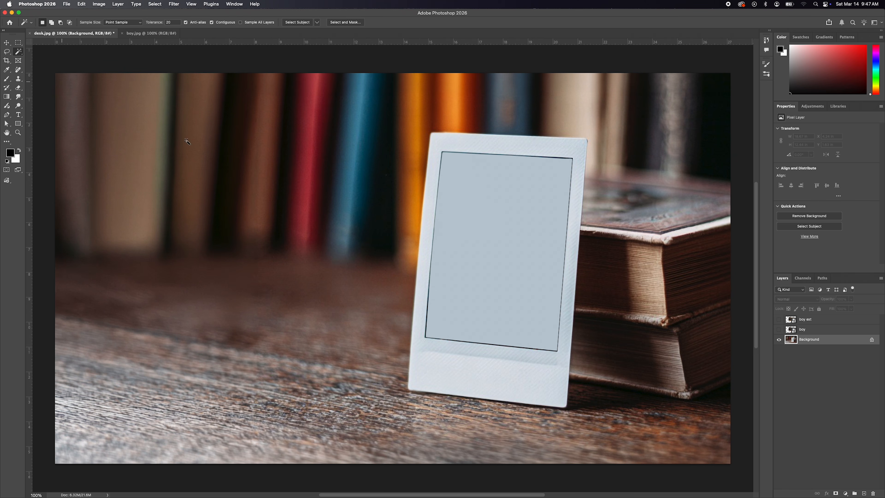
{"action": "left_click", "coordinate": [499, 237]}
Step: Show the boy layer and add a layer mask from the frame selection
{"action": "left_click", "coordinate": [779, 329]}
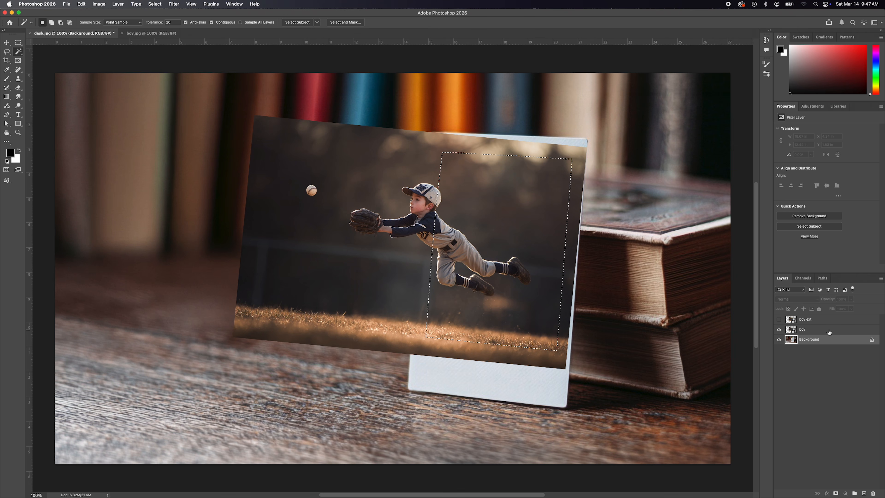
{"action": "left_click", "coordinate": [820, 330]}
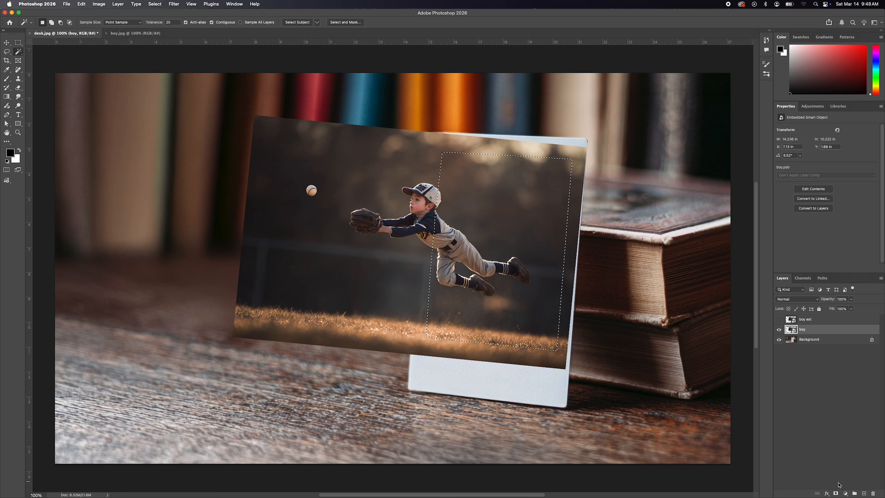
{"action": "left_click", "coordinate": [835, 493]}
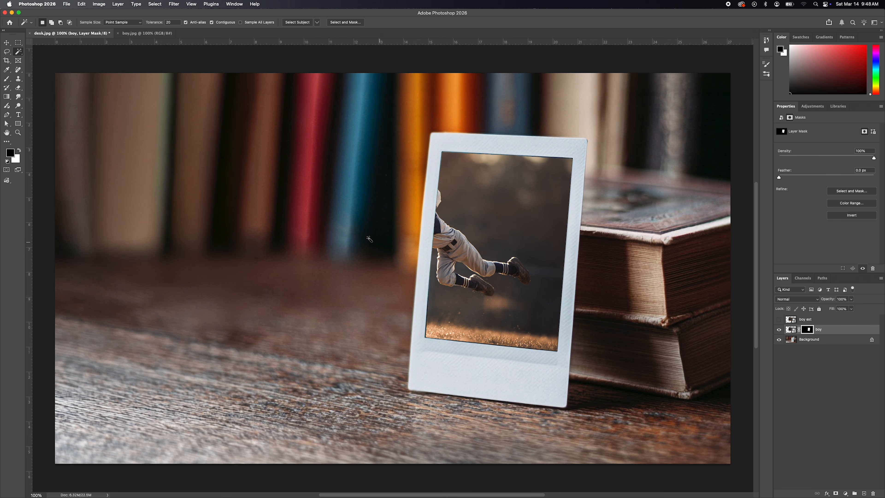
Step: Show the boy ext layer and select the baseball and the boy with the Object Selection tool in Lasso mode
{"action": "left_click", "coordinate": [779, 321]}
{"action": "left_click", "coordinate": [826, 323]}
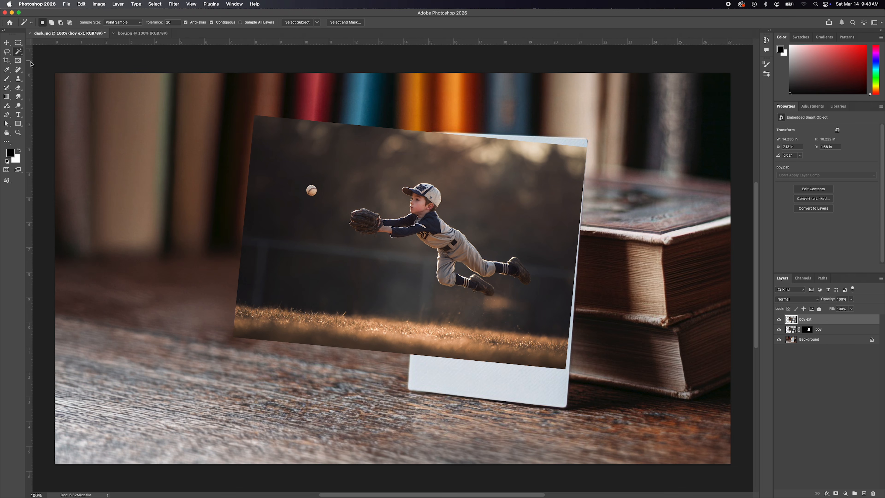
{"action": "left_click_drag", "start_coordinate": [19, 53], "coordinate": [54, 52]}
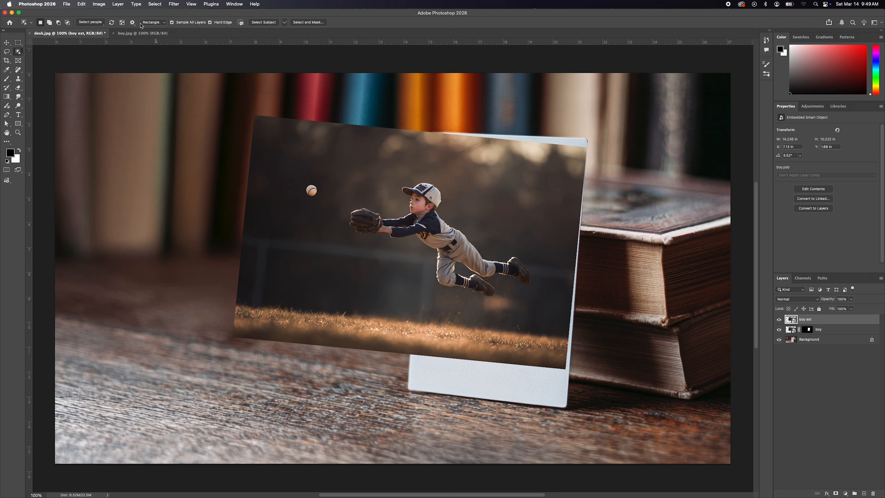
{"action": "left_click", "coordinate": [151, 22]}
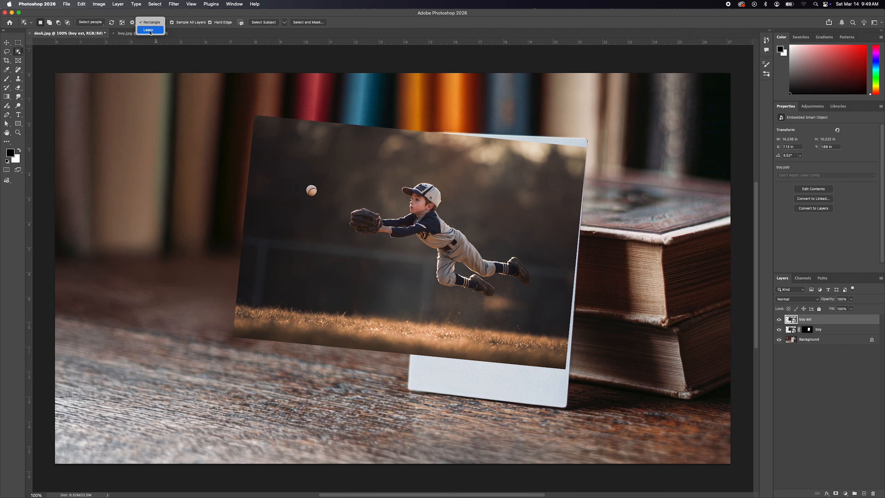
{"action": "left_click", "coordinate": [150, 30]}
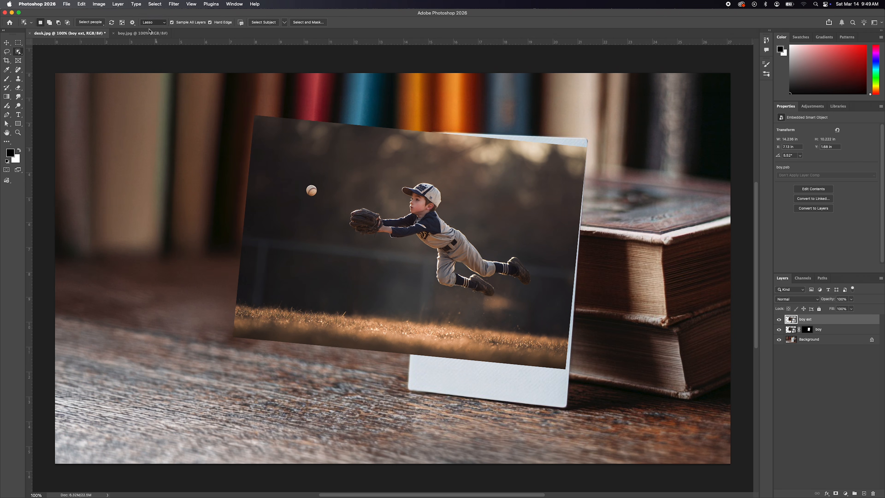
{"action": "mouse_move", "coordinate": [314, 182]}
{"action": "left_mouse_down"}
{"action": "mouse_move", "coordinate": [301, 198]}
{"action": "mouse_move", "coordinate": [321, 198]}
{"action": "mouse_move", "coordinate": [315, 180]}
{"action": "left_mouse_up"}
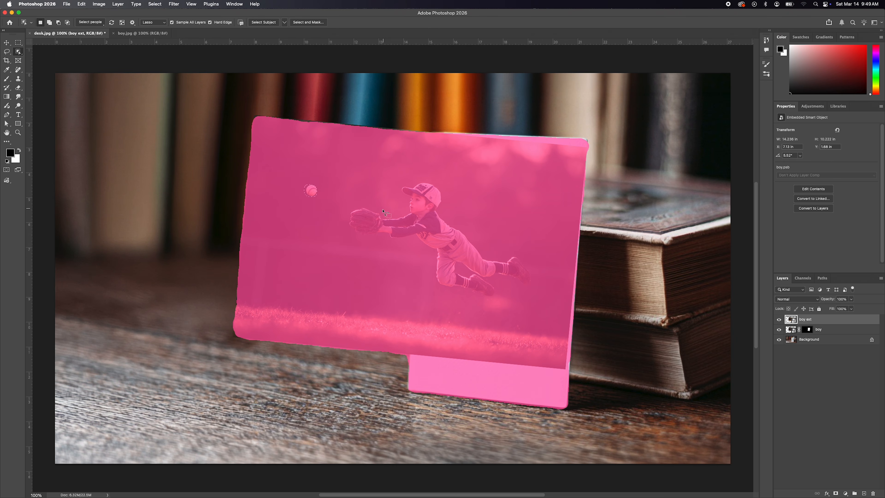
{"action": "key", "text": "shift"}
{"action": "mouse_move", "coordinate": [379, 210]}
{"action": "left_mouse_down"}
{"action": "mouse_move", "coordinate": [345, 214]}
{"action": "mouse_move", "coordinate": [377, 241]}
{"action": "mouse_move", "coordinate": [426, 256]}
{"action": "mouse_move", "coordinate": [453, 296]}
{"action": "mouse_move", "coordinate": [521, 289]}
{"action": "mouse_move", "coordinate": [532, 269]}
{"action": "mouse_move", "coordinate": [457, 226]}
{"action": "mouse_move", "coordinate": [452, 196]}
{"action": "mouse_move", "coordinate": [404, 186]}
{"action": "mouse_move", "coordinate": [401, 204]}
{"action": "mouse_move", "coordinate": [383, 211]}
{"action": "left_mouse_up"}
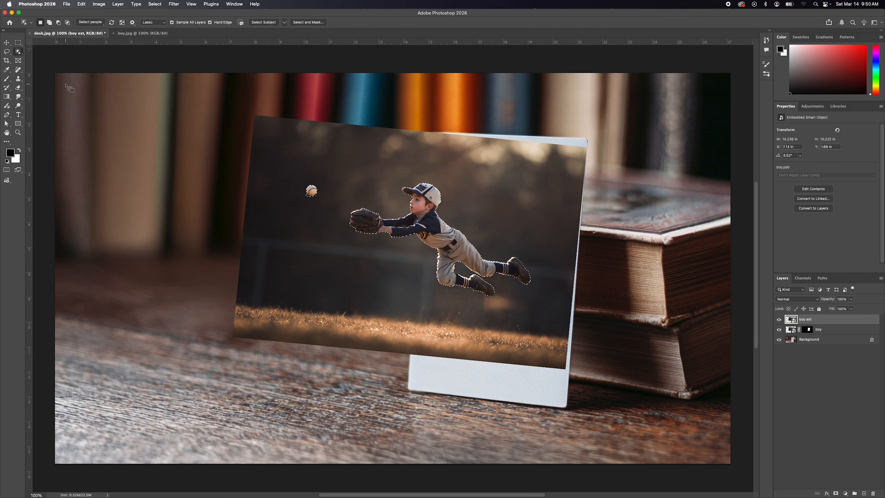
Step: Refine the selection around the baseball with the Lasso tool and add a layer mask from it to boy ext
{"action": "left_click", "coordinate": [7, 51]}
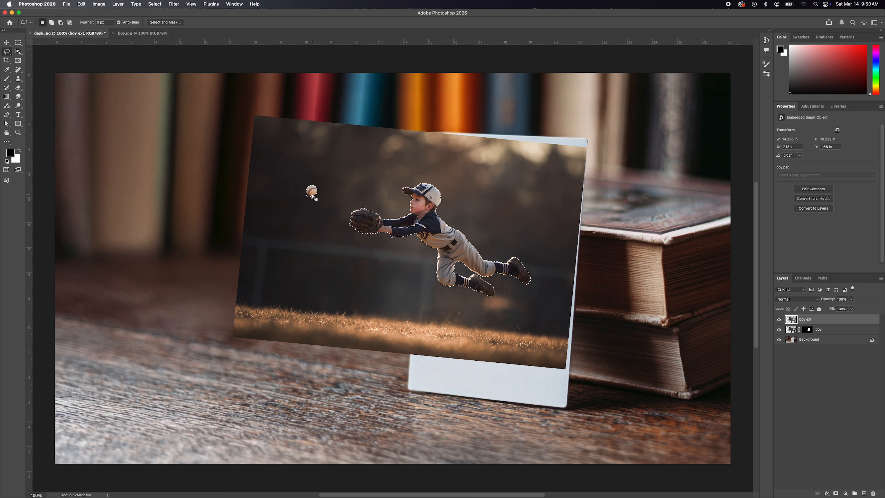
{"action": "left_click_drag", "start_coordinate": [306, 194], "coordinate": [306, 197]}
{"action": "mouse_move", "coordinate": [307, 195]}
{"action": "left_mouse_down"}
{"action": "mouse_move", "coordinate": [316, 194]}
{"action": "mouse_move", "coordinate": [300, 204]}
{"action": "mouse_move", "coordinate": [309, 188]}
{"action": "left_mouse_up"}
{"action": "key", "text": "v"}
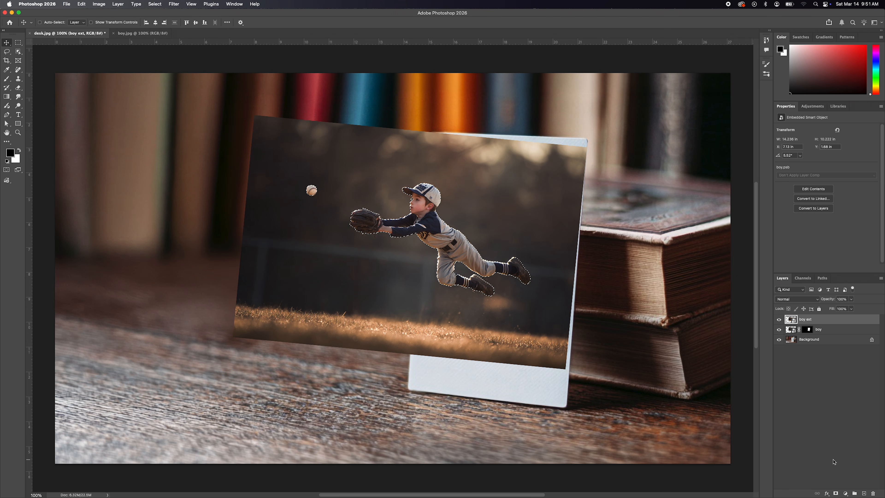
{"action": "left_click", "coordinate": [836, 493]}
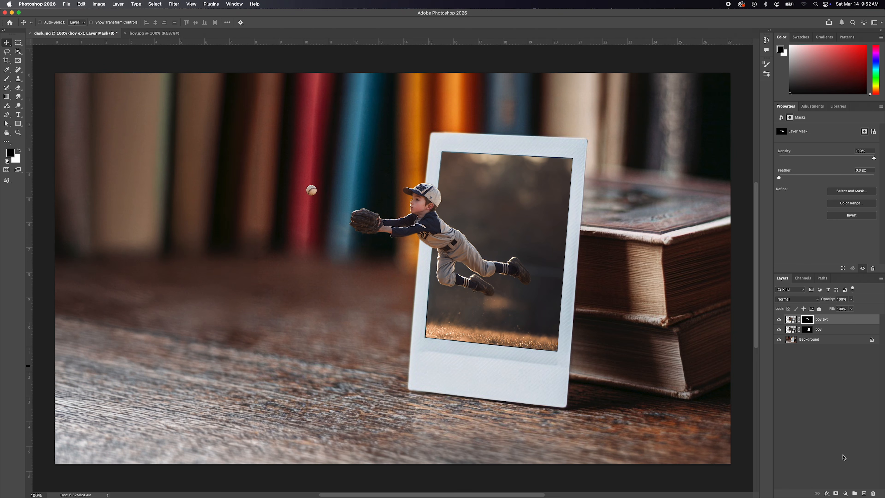
Step: Add a Brightness/Contrast adjustment layer with brightness 14 and contrast 13, and compare the image with and without it
{"action": "left_click", "coordinate": [845, 489]}
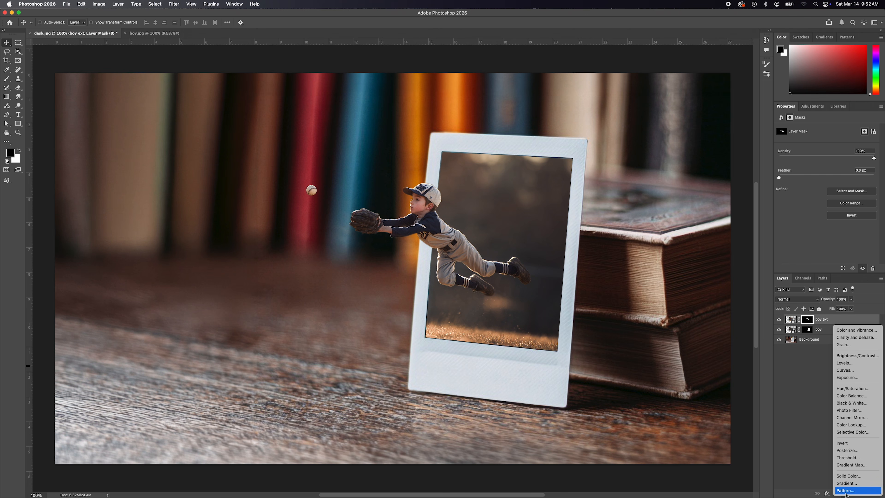
{"action": "left_click", "coordinate": [866, 355]}
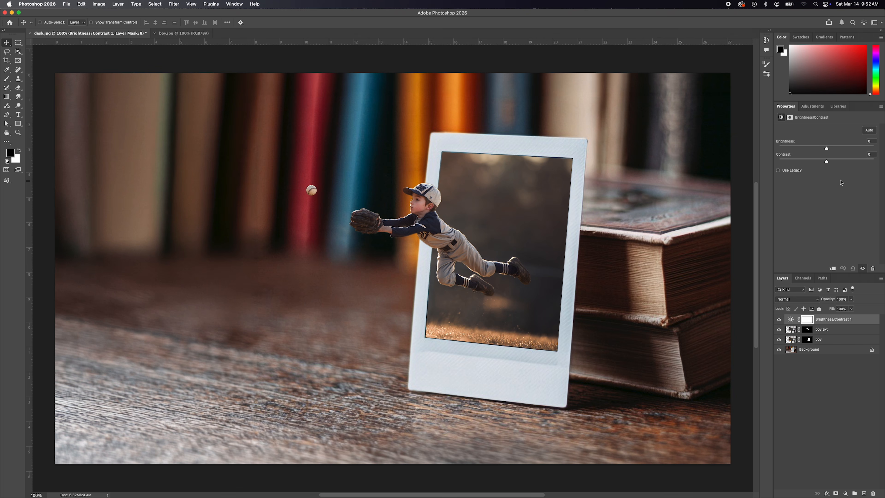
{"action": "left_click_drag", "start_coordinate": [827, 149], "coordinate": [830, 150]}
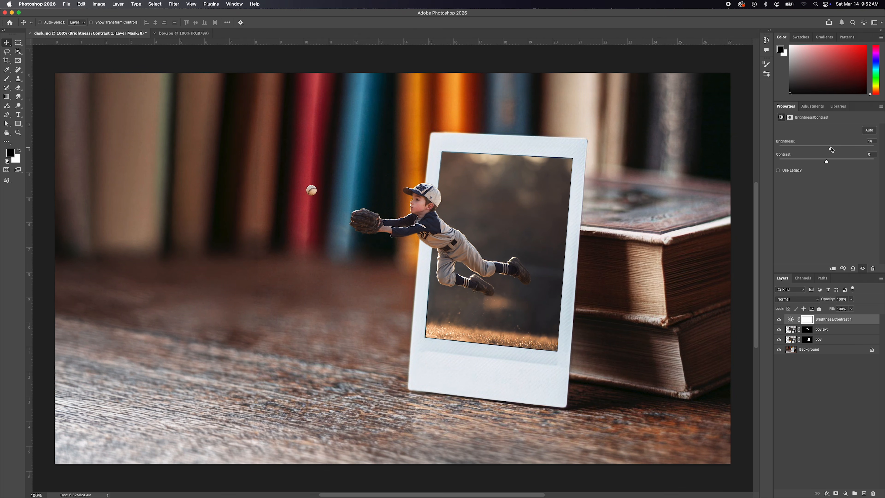
{"action": "left_click_drag", "start_coordinate": [827, 161], "coordinate": [831, 162]}
{"action": "left_click", "coordinate": [779, 319]}
{"action": "left_click", "coordinate": [779, 320]}
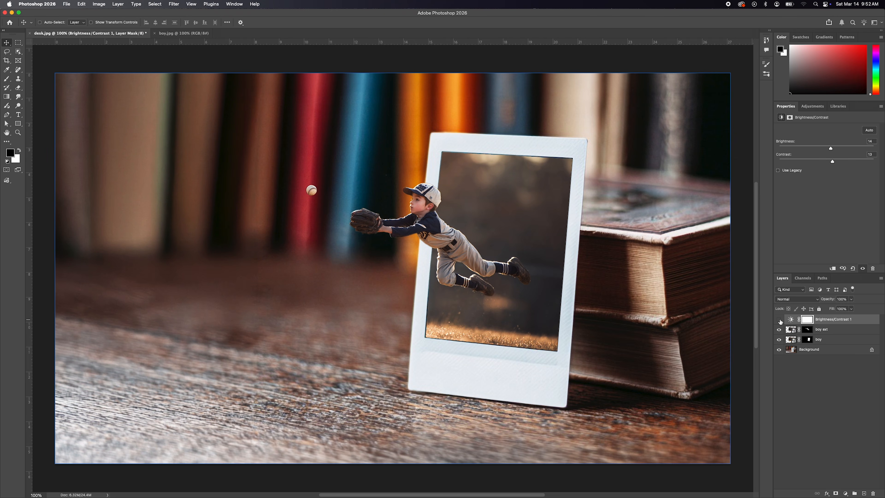
{"action": "left_click", "coordinate": [780, 320]}
{"action": "left_click", "coordinate": [780, 320]}
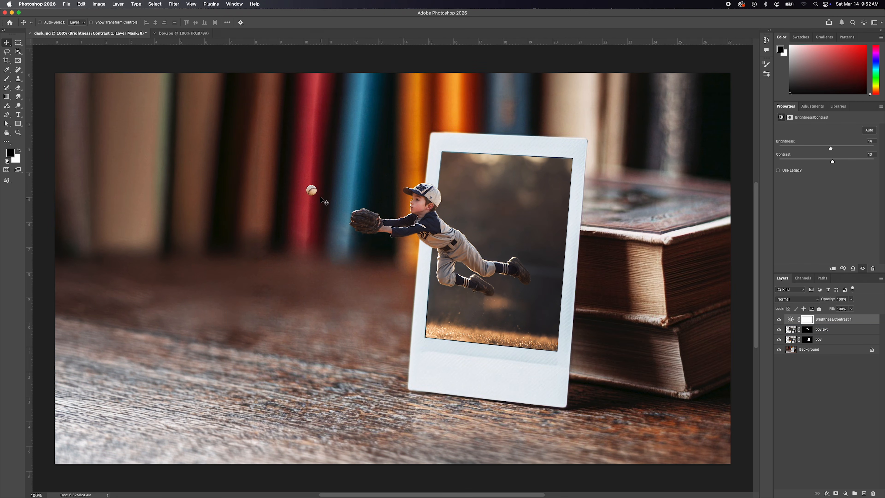
Step: Clip the Brightness/Contrast 1 adjustment to the boy ext layer and compare the image with and without it
{"action": "left_click", "coordinate": [844, 329]}
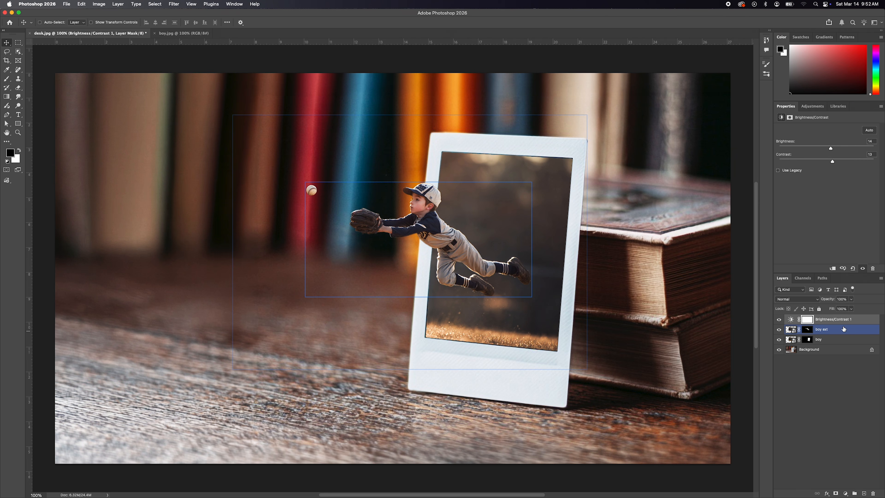
{"action": "left_click", "coordinate": [839, 320]}
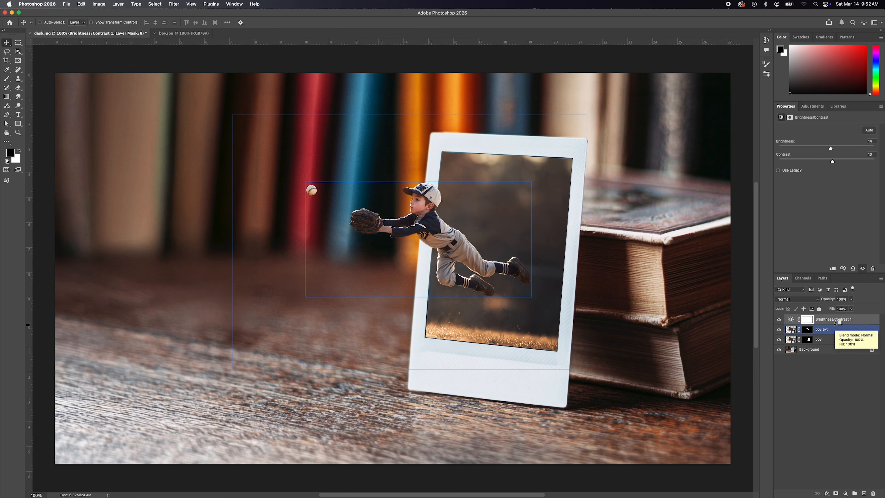
{"action": "left_click", "coordinate": [836, 324], "text": "alt"}
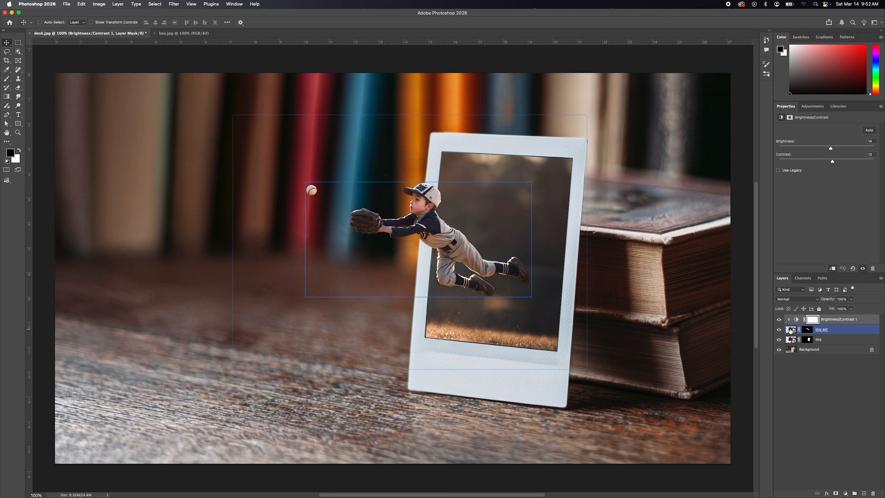
{"action": "left_click", "coordinate": [779, 319]}
{"action": "left_click", "coordinate": [780, 320]}
{"action": "left_click", "coordinate": [780, 320]}
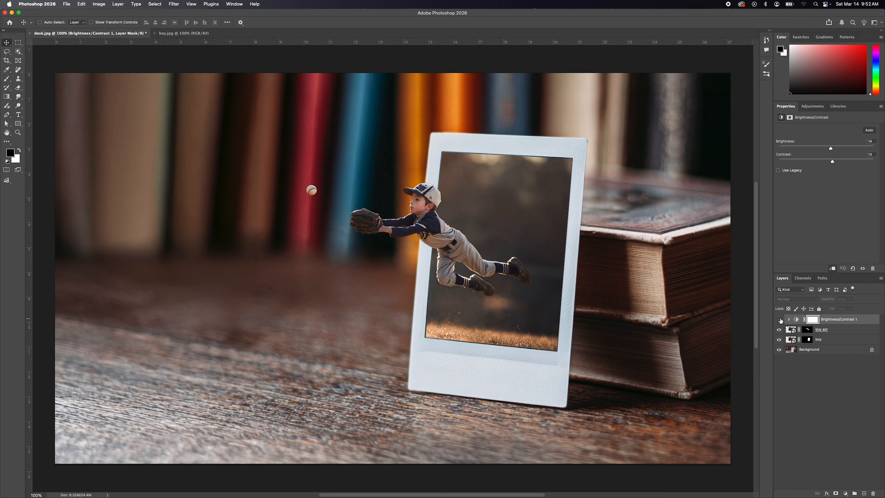
{"action": "left_click", "coordinate": [780, 320]}
{"action": "left_click", "coordinate": [779, 320]}
{"action": "left_click", "coordinate": [779, 320]}
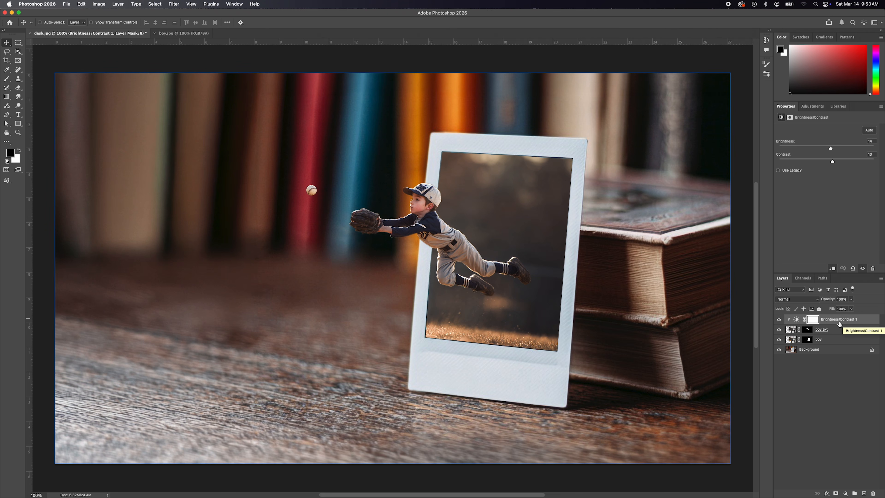
Step: Add a Levels adjustment layer clipped to boy ext and move it above Brightness/Contrast 1
{"action": "left_click", "coordinate": [855, 331]}
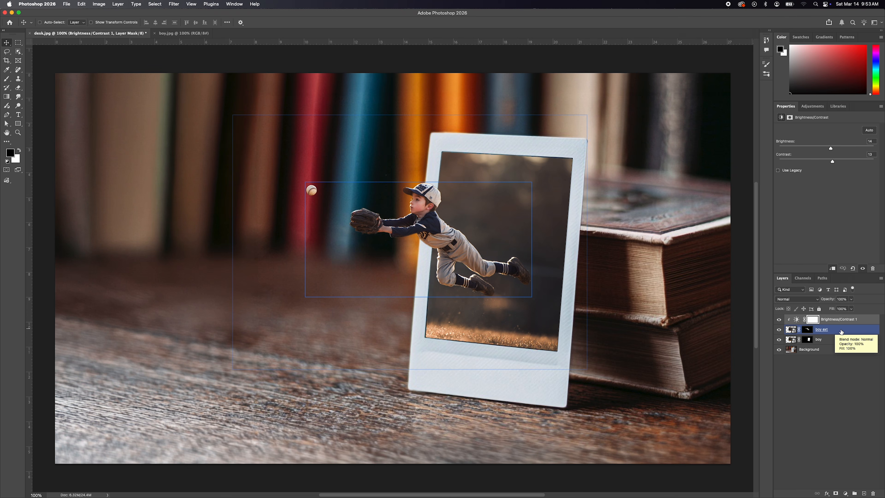
{"action": "left_click", "coordinate": [839, 331]}
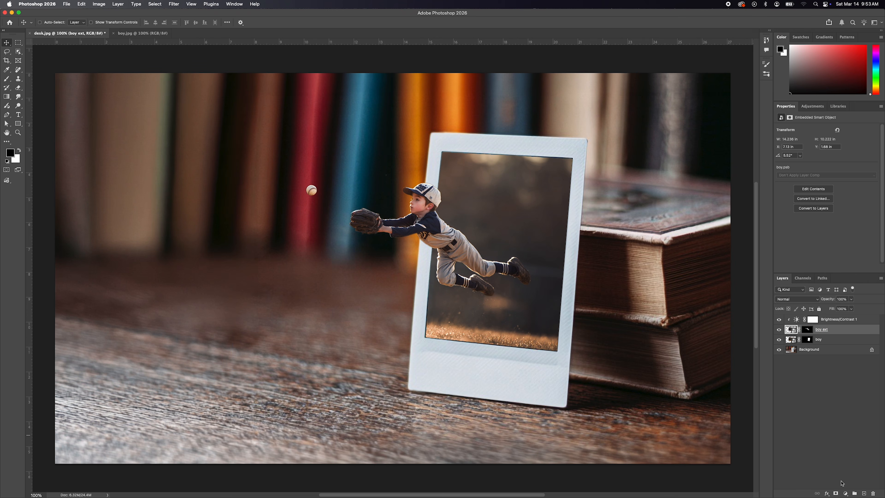
{"action": "left_click", "coordinate": [846, 493]}
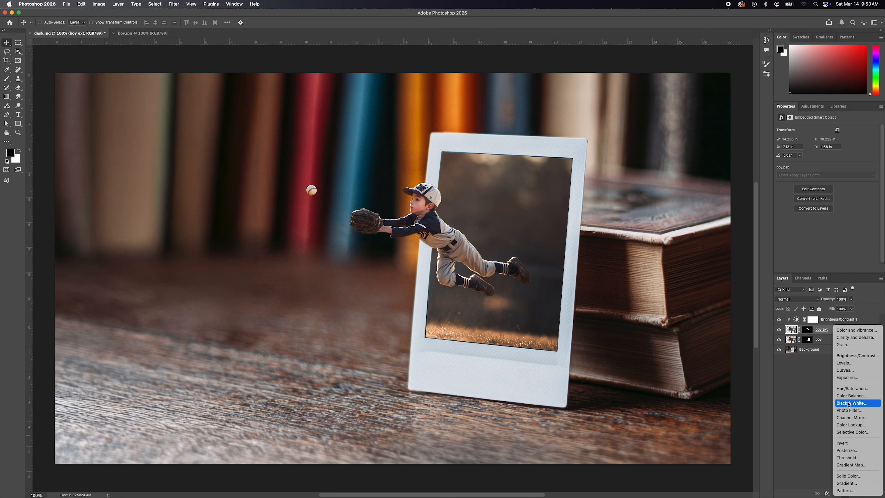
{"action": "left_click", "coordinate": [846, 363]}
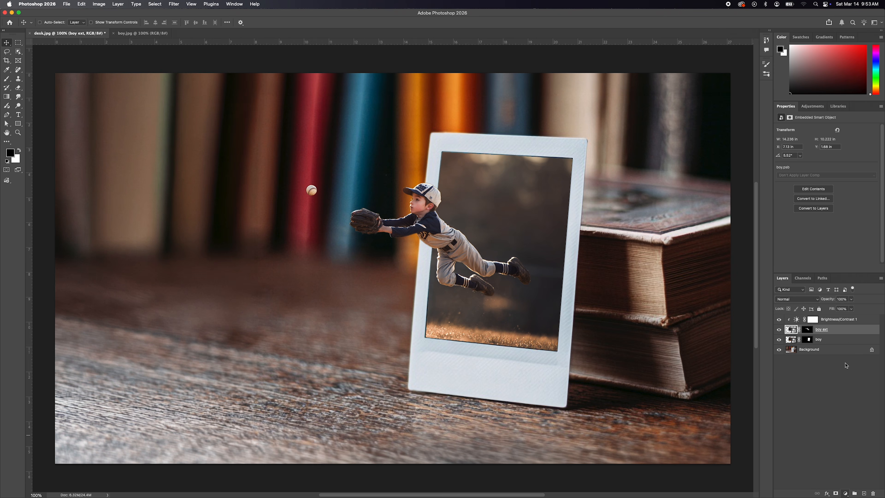
{"action": "left_click", "coordinate": [837, 321]}
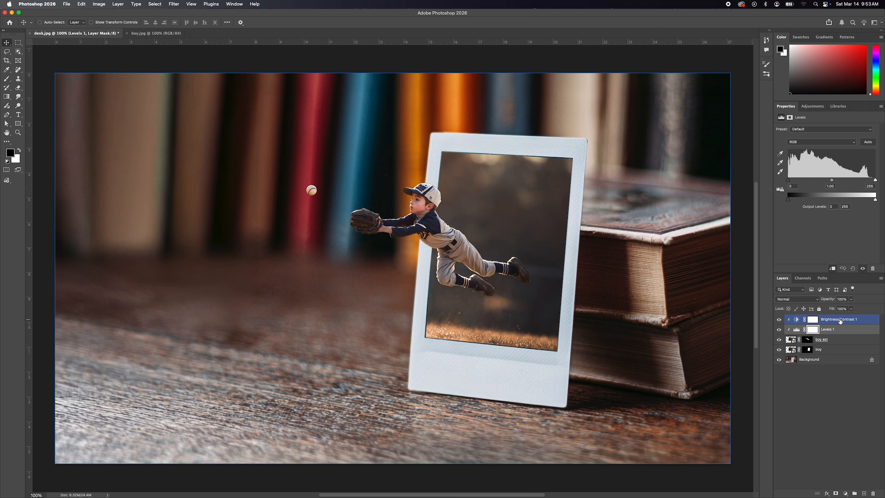
{"action": "left_click", "coordinate": [830, 330]}
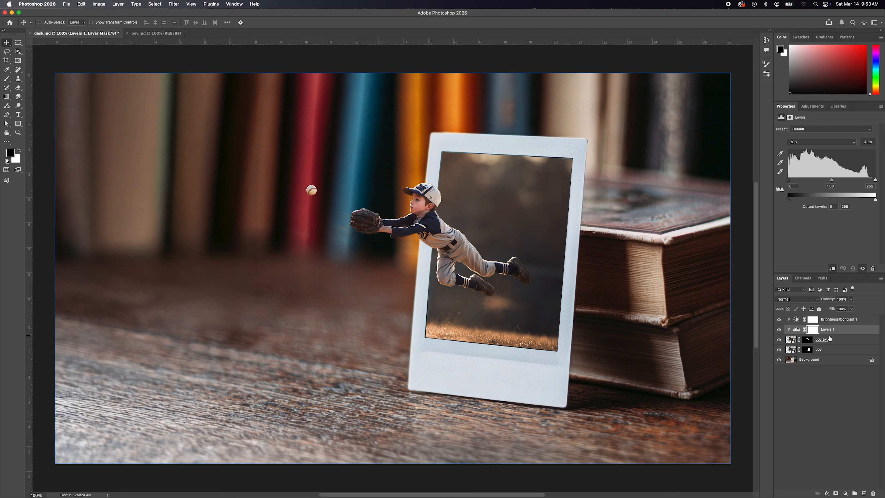
{"action": "left_click_drag", "start_coordinate": [830, 330], "coordinate": [828, 319]}
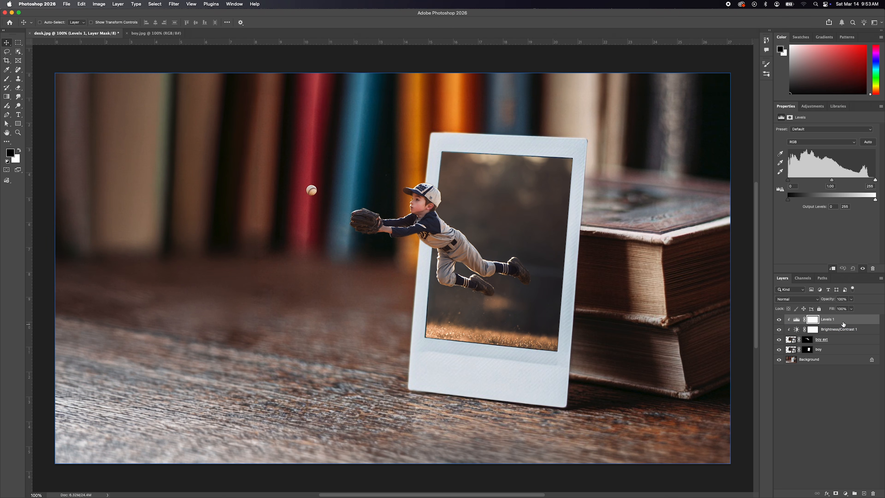
Step: Set the white input level of the Levels 1 adjustment to 238 and deselect all layers
{"action": "left_click", "coordinate": [797, 319]}
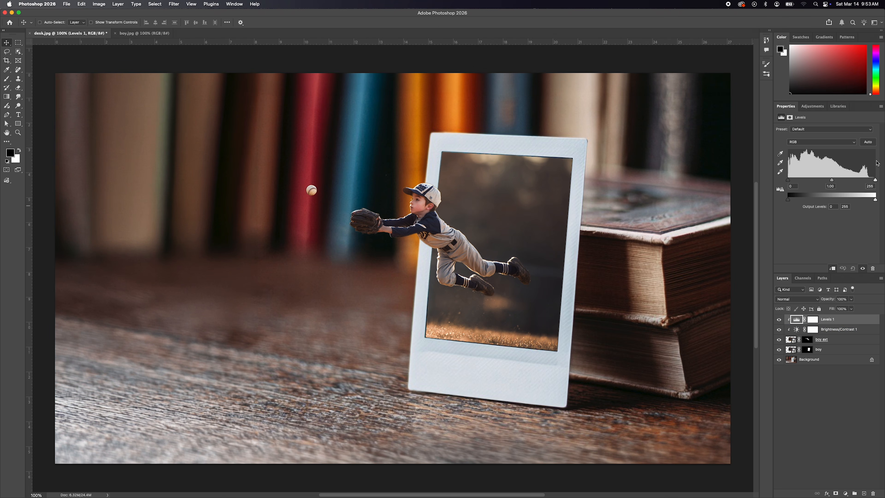
{"action": "left_click_drag", "start_coordinate": [875, 180], "coordinate": [871, 181]}
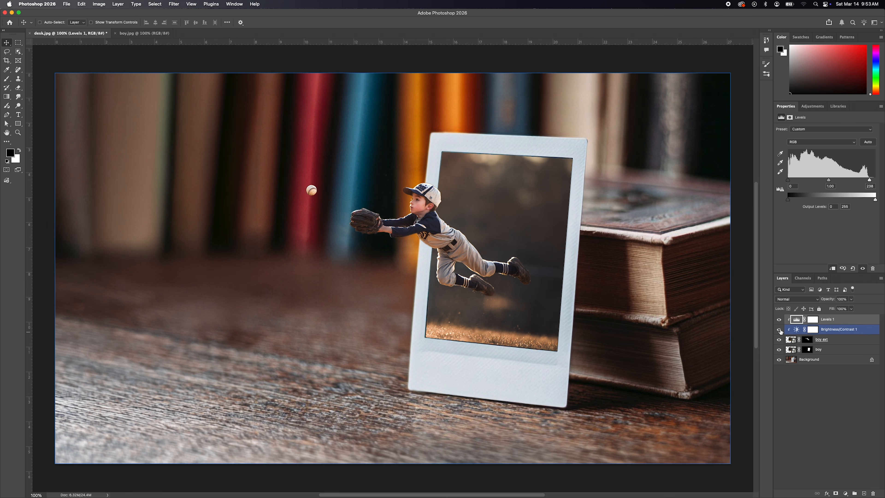
{"action": "mouse_move", "coordinate": [779, 331]}
{"action": "left_mouse_down"}
{"action": "mouse_move", "coordinate": [779, 321]}
{"action": "mouse_move", "coordinate": [780, 331]}
{"action": "left_mouse_up"}
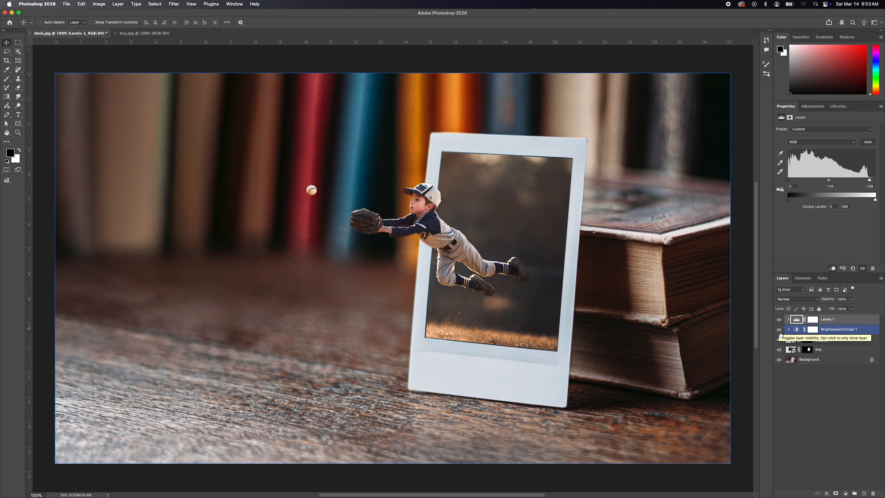
{"action": "left_click", "coordinate": [829, 339]}
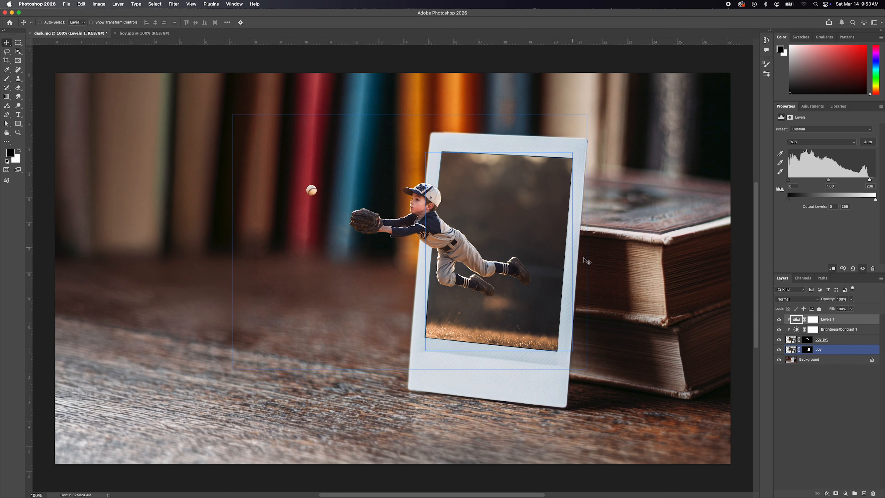
{"action": "left_click", "coordinate": [808, 392]}
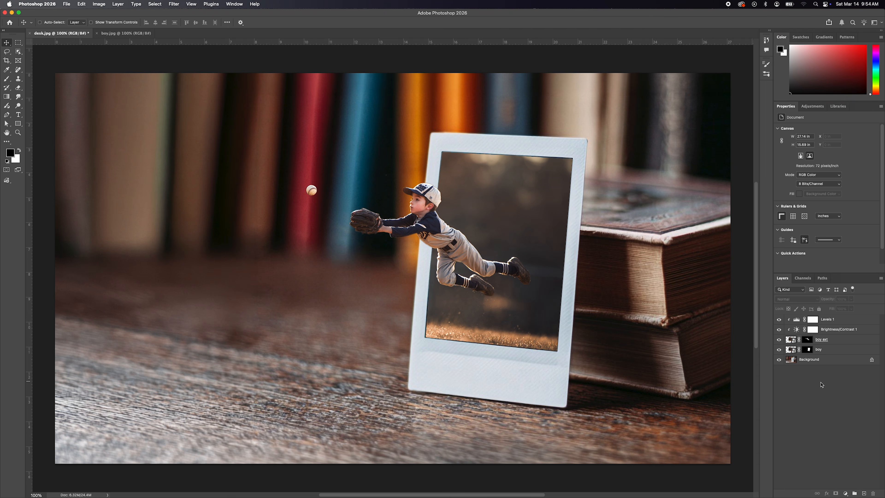